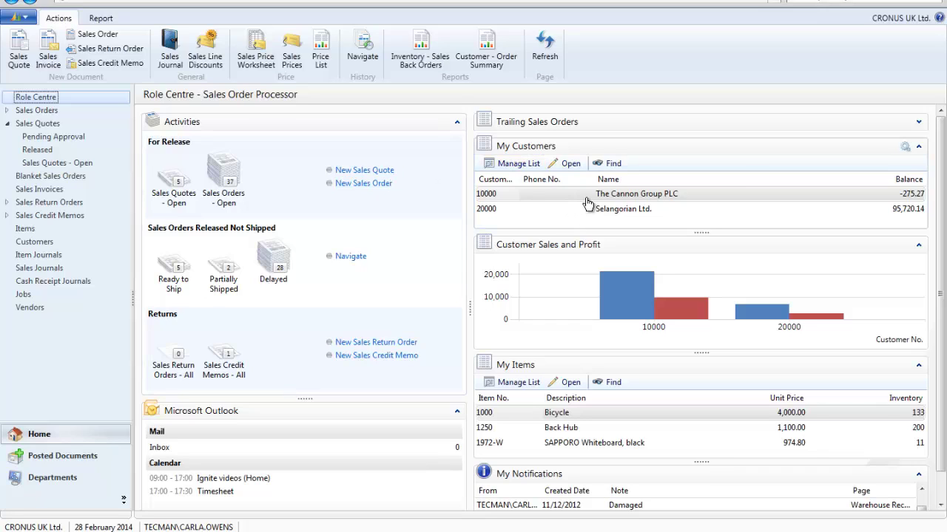
# - Examine the sales and profit bars of both customers in the Customer Sales and Profit chart
pyautogui.moveTo(627, 299)
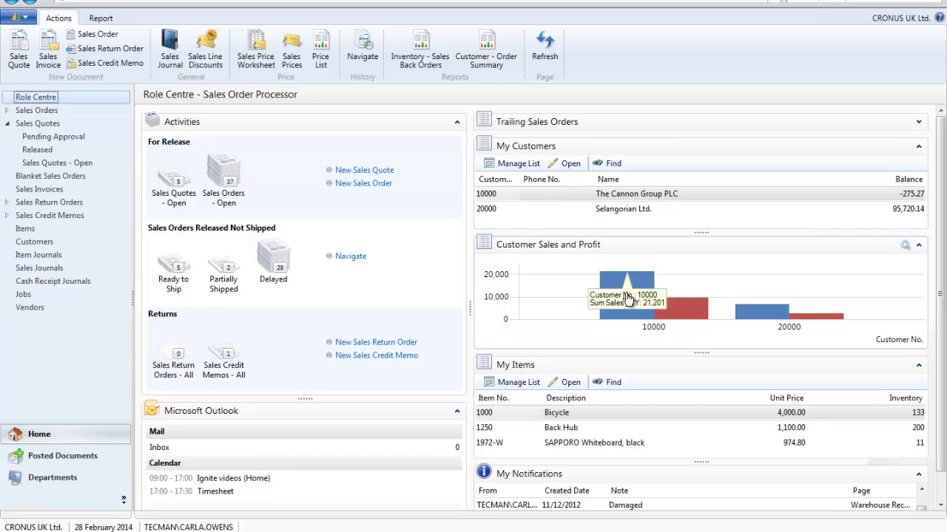
pyautogui.moveTo(691, 320)
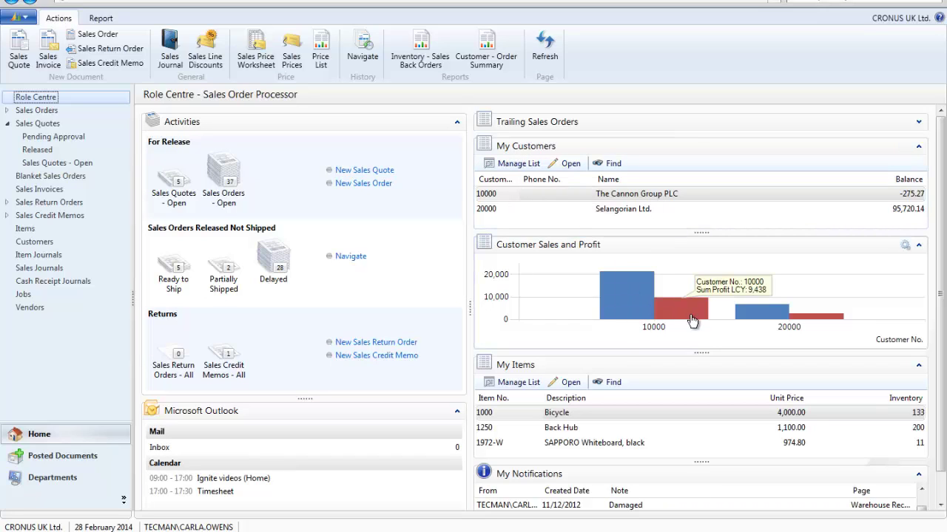
pyautogui.moveTo(756, 325)
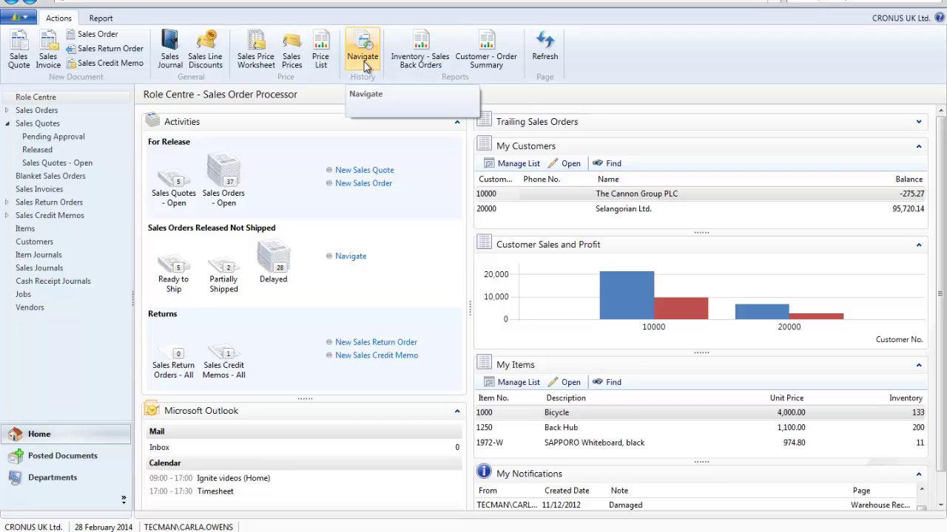
# - Preview the Customer - Top 10 List report ranked by Sales (LCY) with quantity 10 as a bar chart, and close it
pyautogui.click(100, 21)
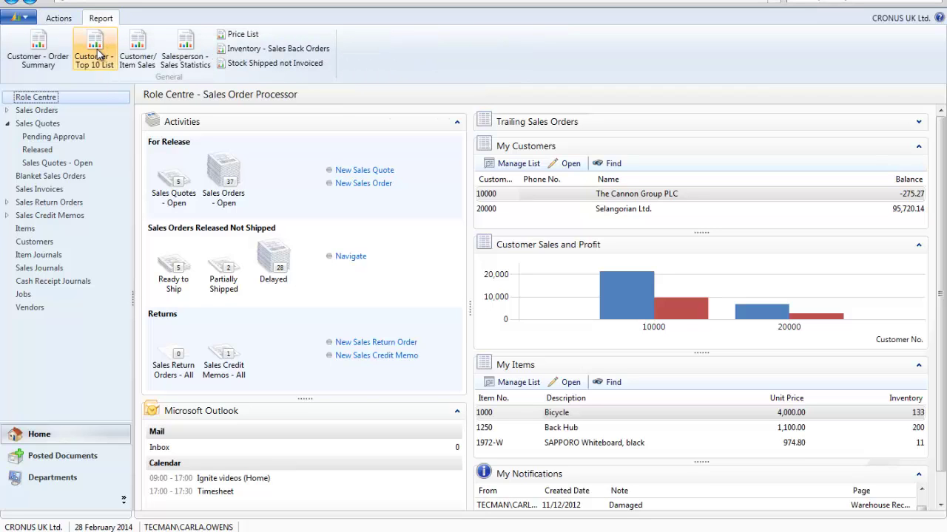
pyautogui.click(96, 51)
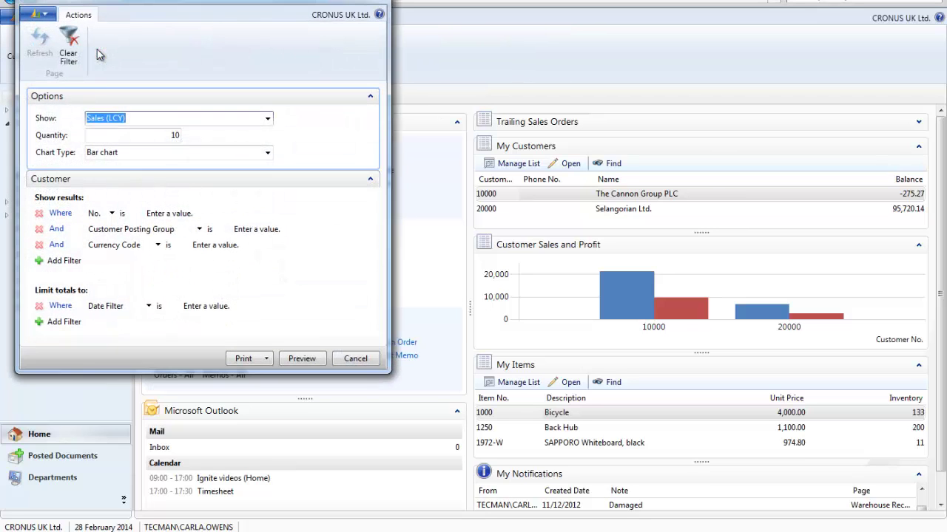
pyautogui.click(303, 359)
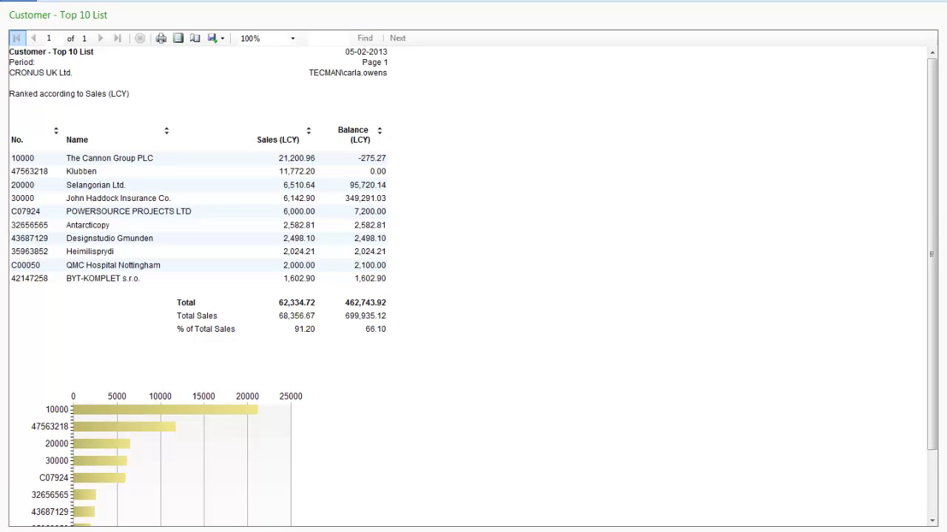
pyautogui.press('Escape')
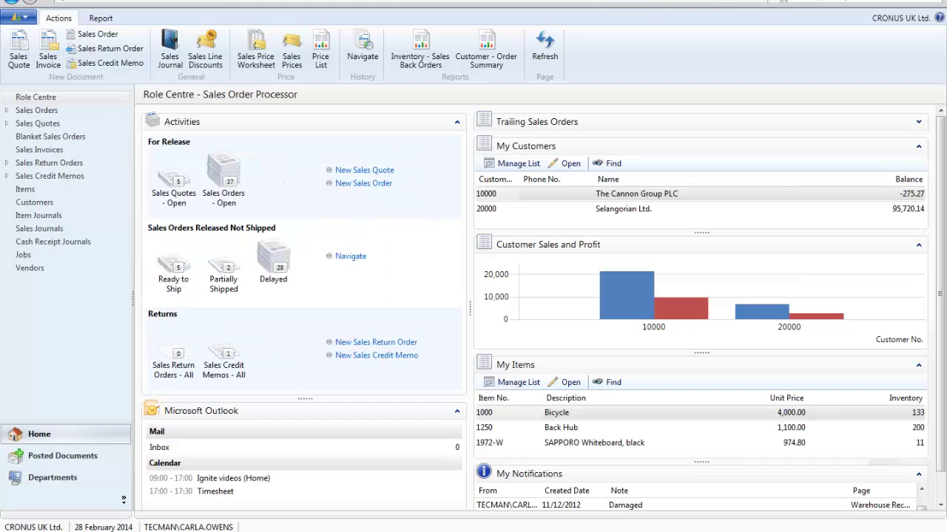
# - Open the Customers list and search it by Name for *cannon
pyautogui.click(37, 203)
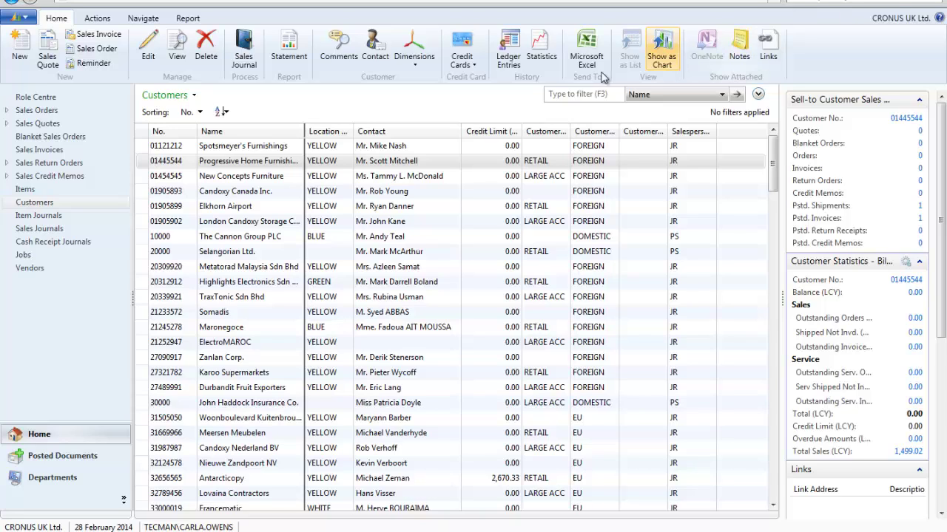
pyautogui.click(588, 93)
pyautogui.write('*')
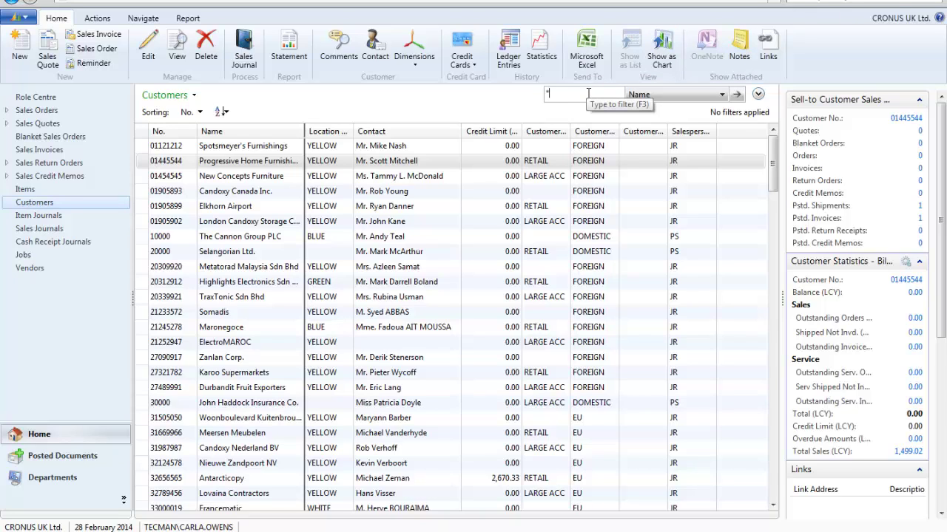
pyautogui.write('cannon')
pyautogui.press('Return')
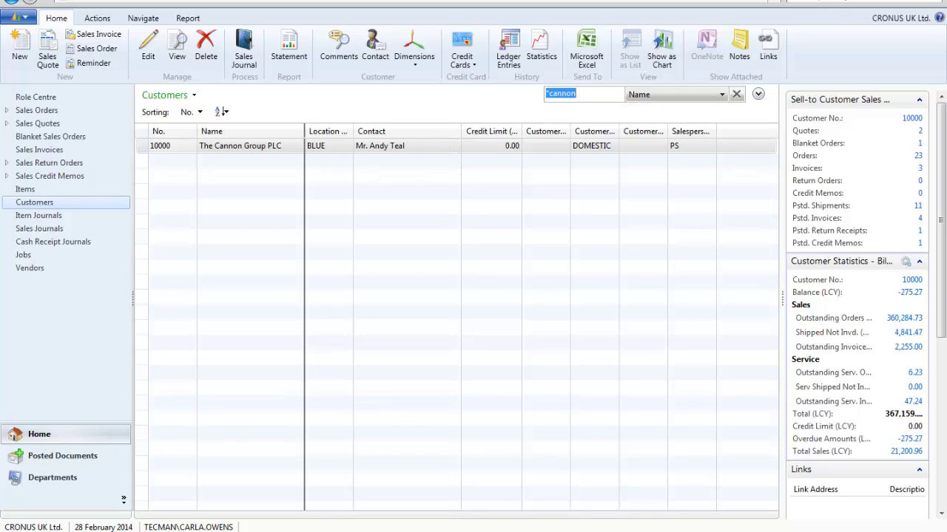
# - Clear the name filter and filter the customer list to Salesperson Code PS from The Cannon Group PLC's value
pyautogui.click(735, 94)
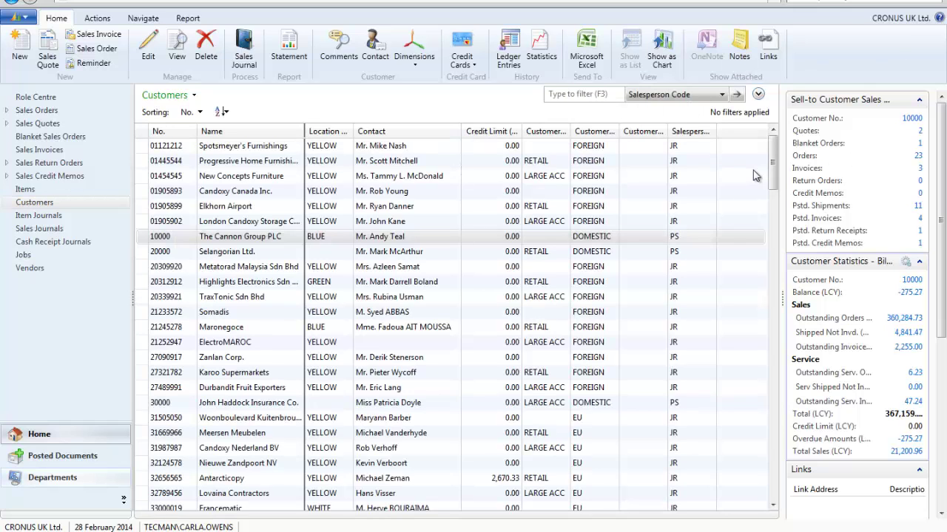
pyautogui.rightClick(673, 240)
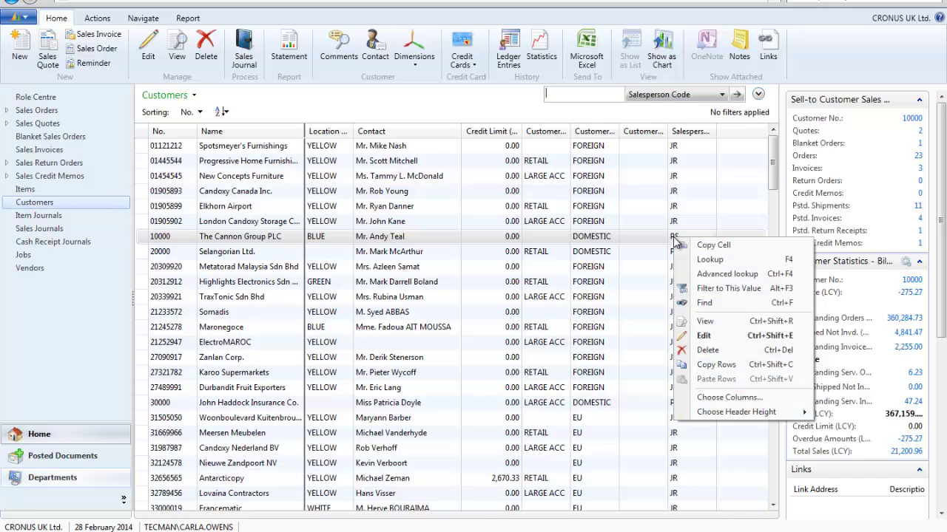
pyautogui.click(706, 290)
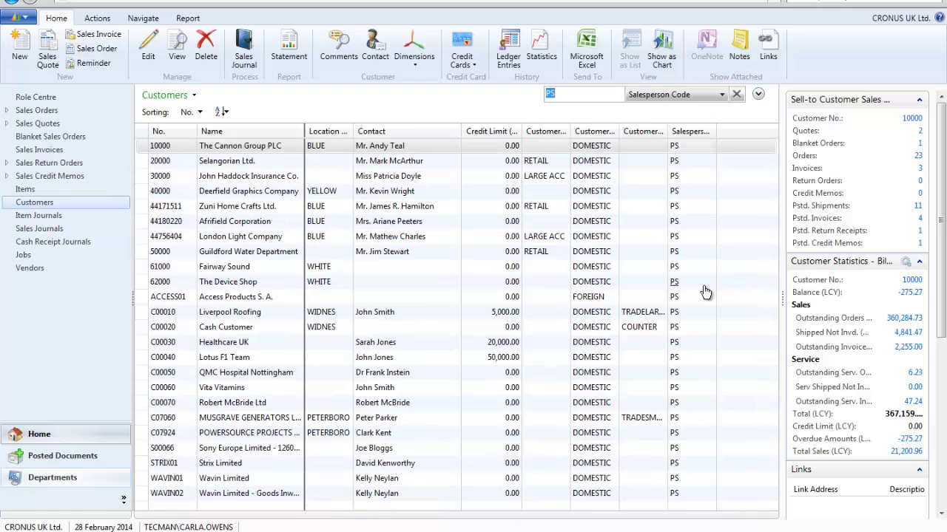
# - Save the filtered customer list as a view named Customers - PS in the Home activity group and confirm
pyautogui.click(175, 97)
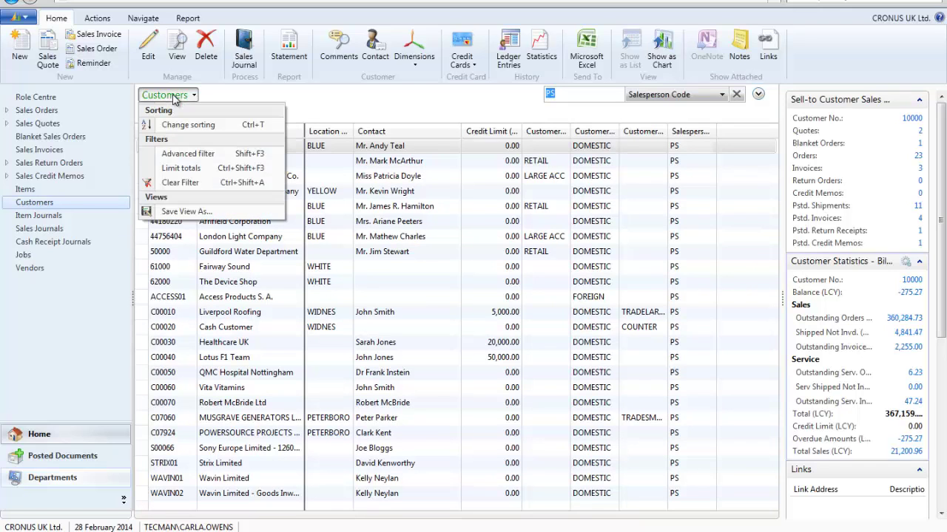
pyautogui.click(185, 212)
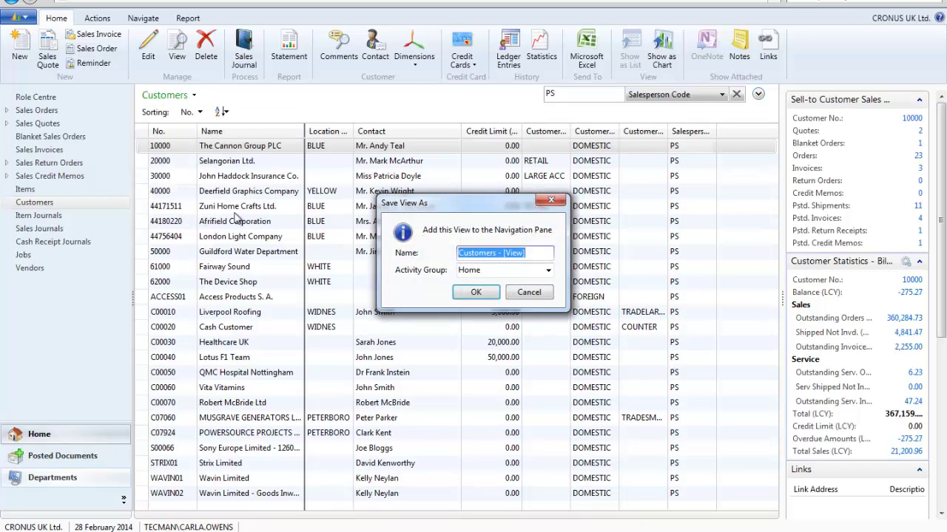
pyautogui.click(534, 252)
pyautogui.press('BackSpace')
pyautogui.press('BackSpace')
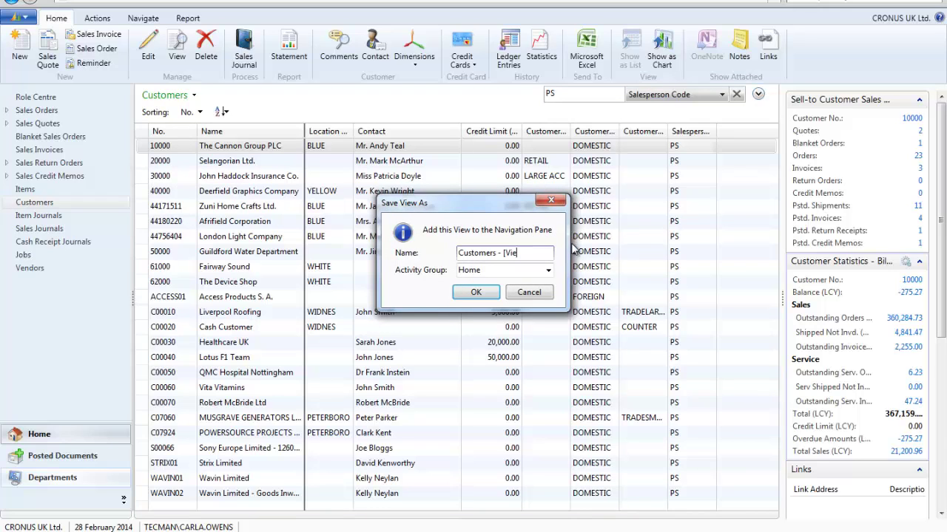
pyautogui.press('BackSpace')
pyautogui.press('BackSpace')
pyautogui.press('BackSpace')
pyautogui.write('PS')
pyautogui.click(475, 292)
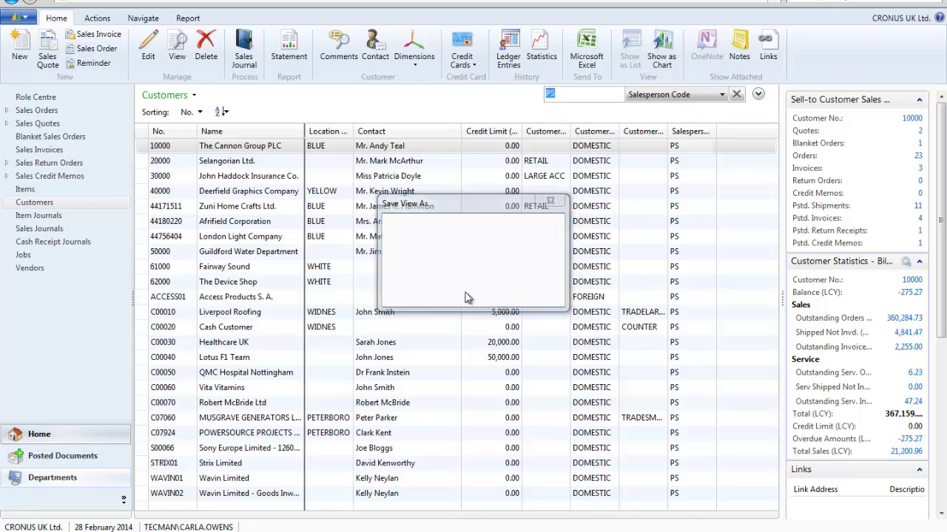
pyautogui.click(514, 275)
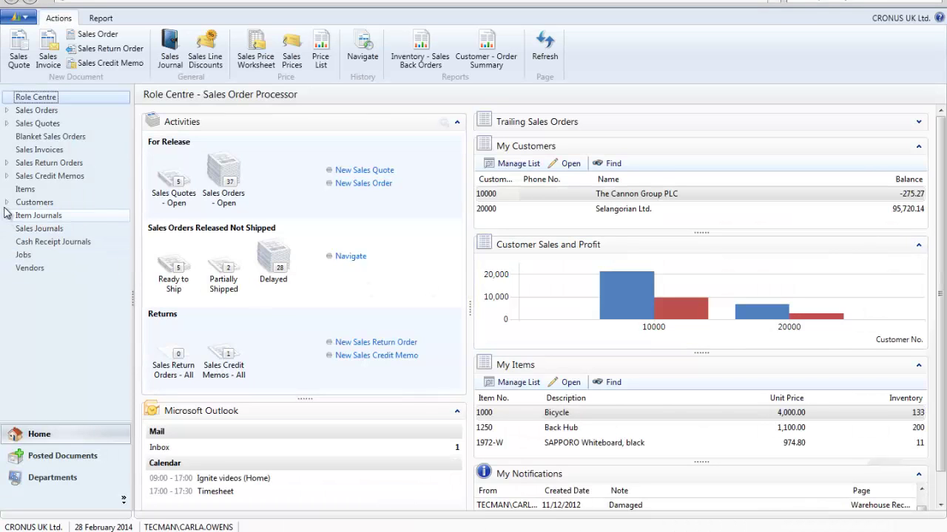
# - Open the saved Customers - PS view beneath Customers
pyautogui.click(6, 203)
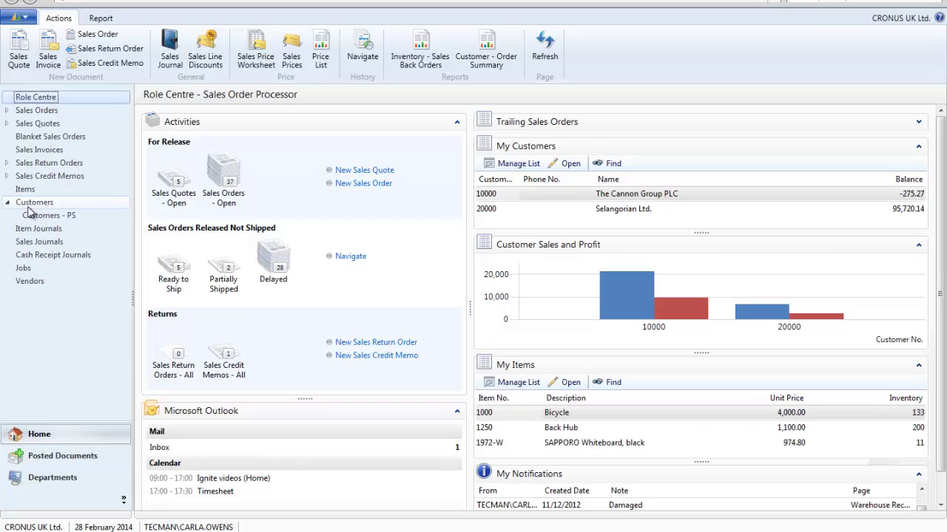
pyautogui.click(37, 219)
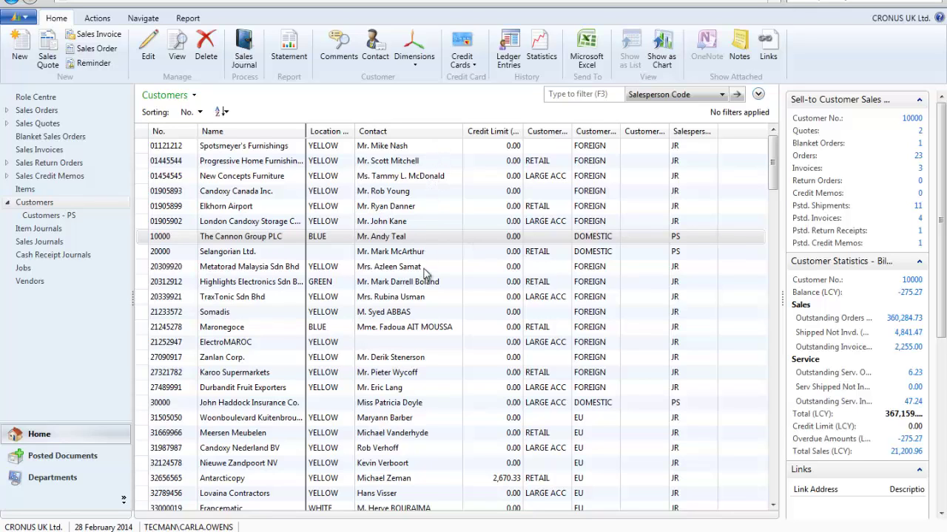
# - Show the full customer list as a chart, examine balances by salesperson and posting group, and return to the list display
pyautogui.click(662, 65)
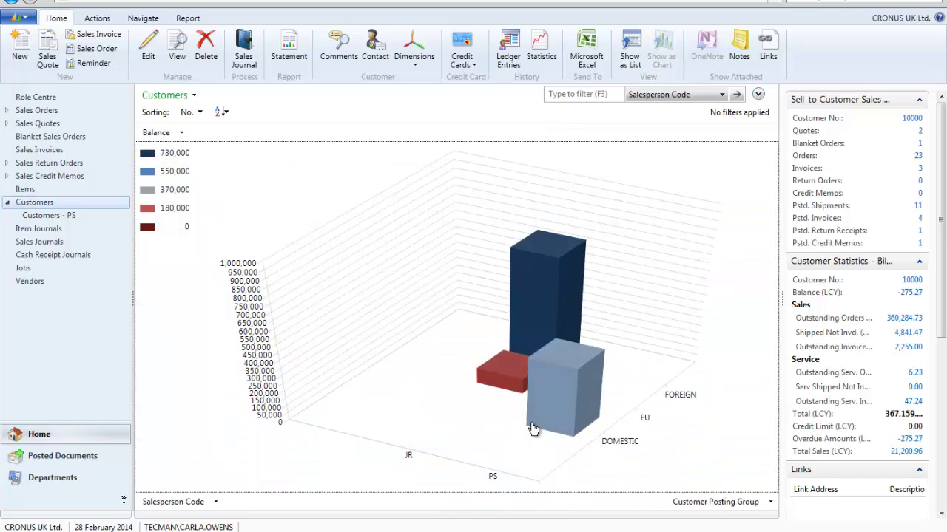
pyautogui.moveTo(544, 395)
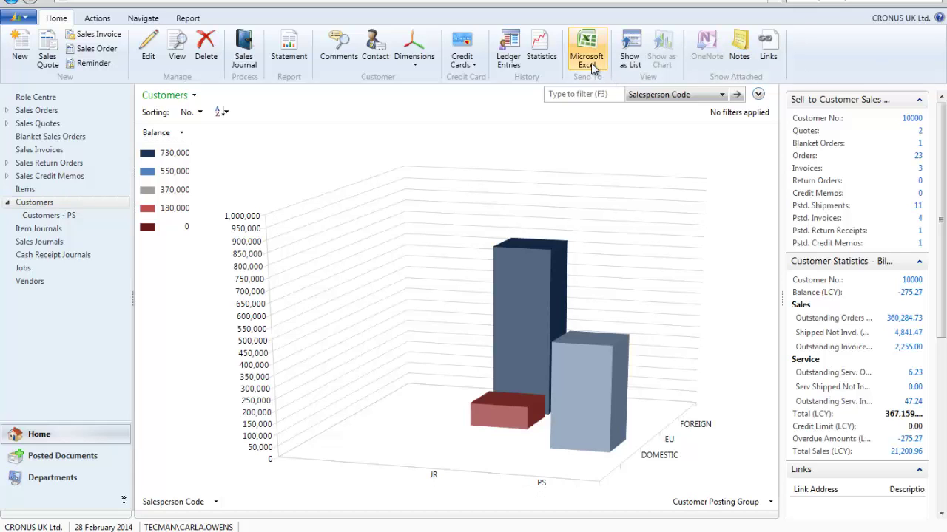
pyautogui.click(632, 59)
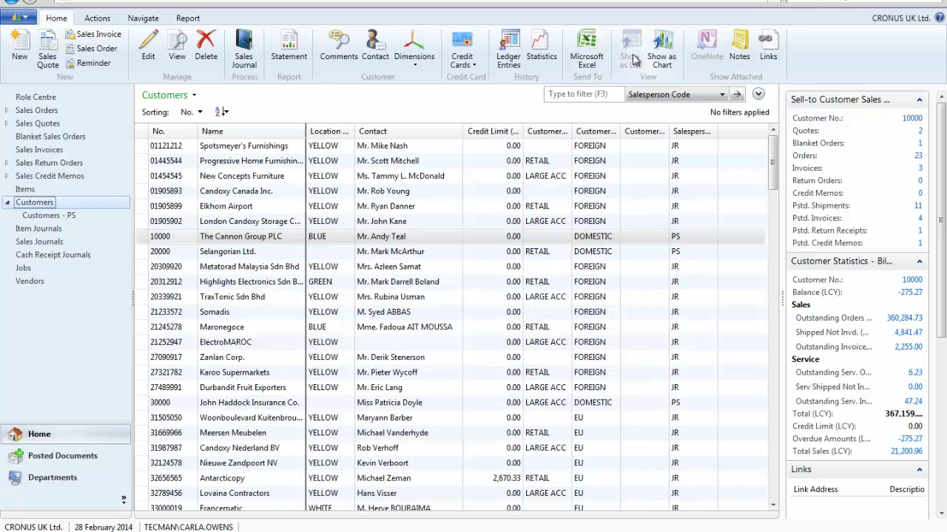
# - Export the customer list to Microsoft Excel and check the filter options of the Name column
pyautogui.click(587, 64)
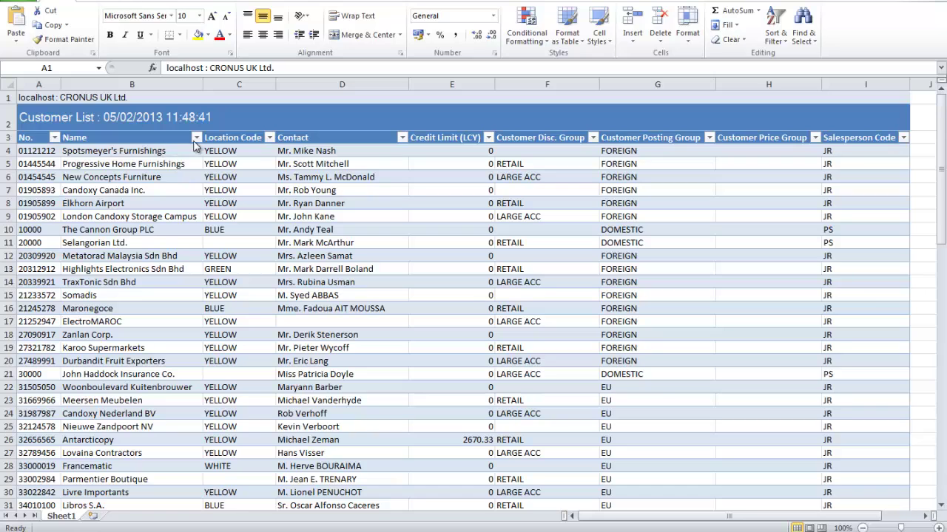
pyautogui.click(198, 140)
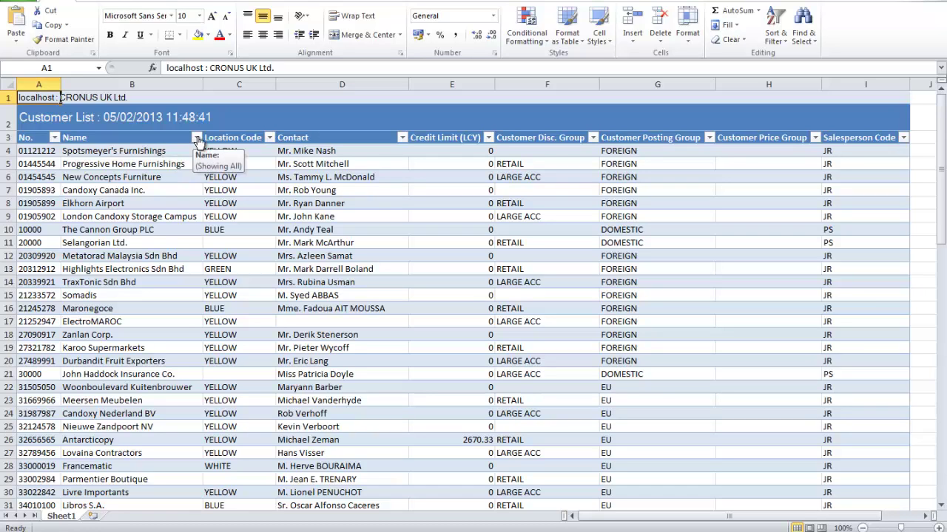
pyautogui.click(198, 140)
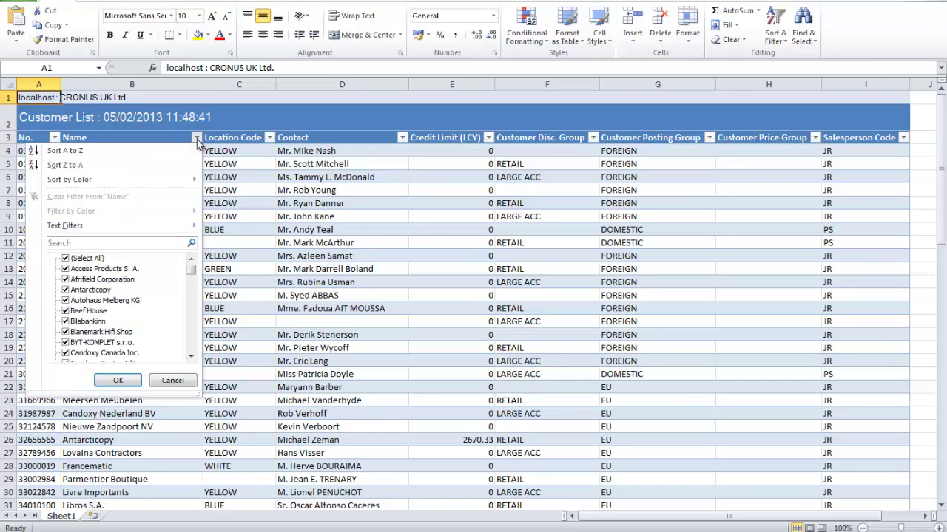
pyautogui.click(197, 140)
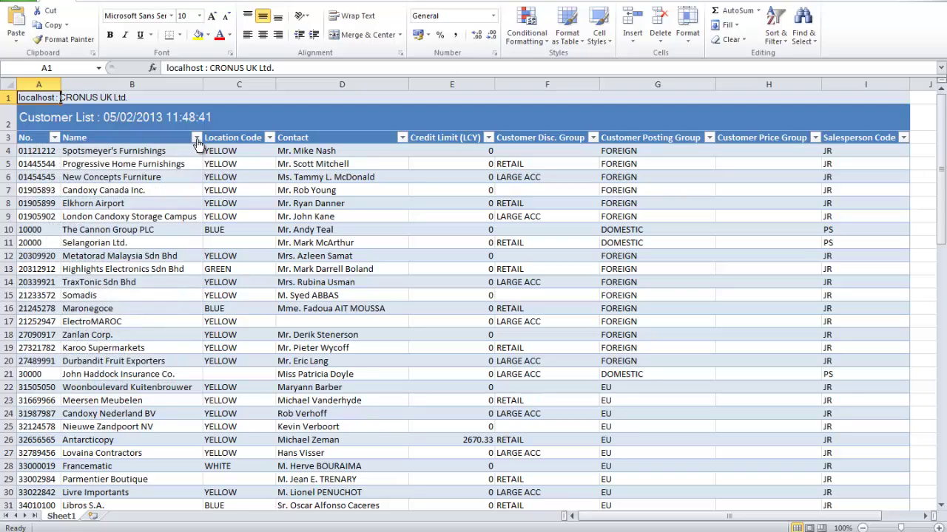
# - Refresh the exported customer list in Excel with the Dynamics NAV add-in
pyautogui.click(363, 2)
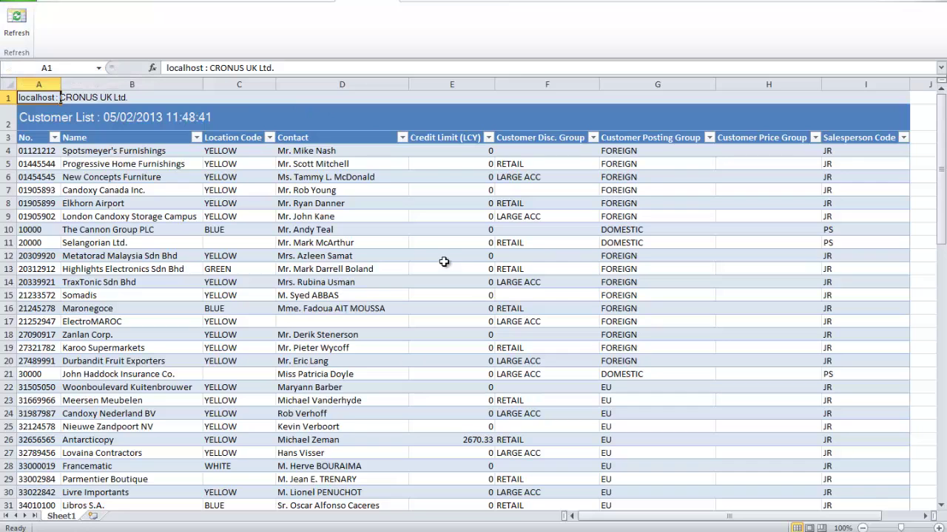
pyautogui.click(17, 22)
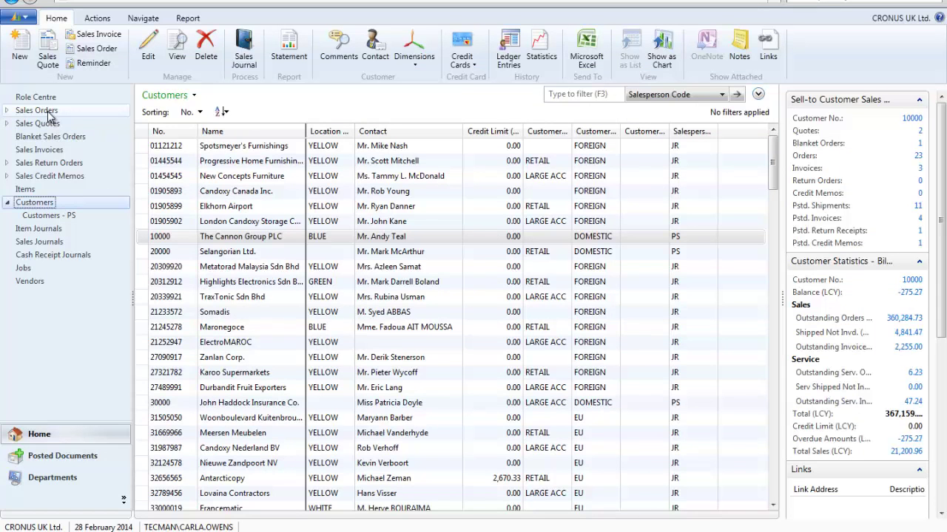
# - Switch to Dynamics NAV, create a sales order for The Cannon Group PLC, and enter the purchase order number as its External Document No
pyautogui.click(47, 112)
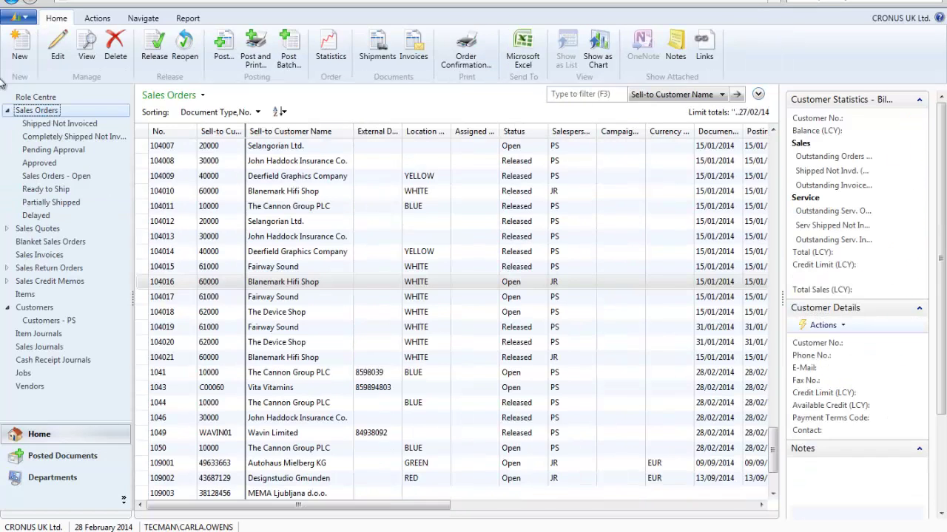
pyautogui.click(10, 50)
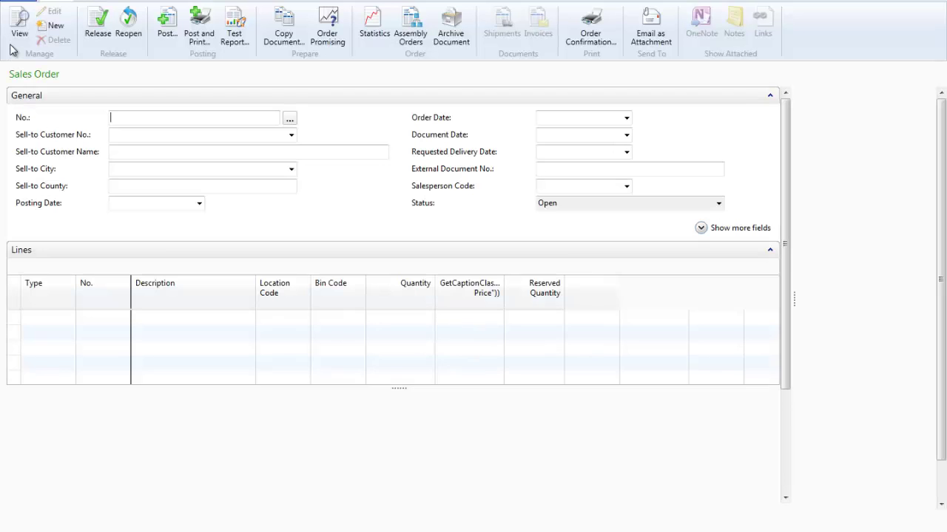
pyautogui.press('Return')
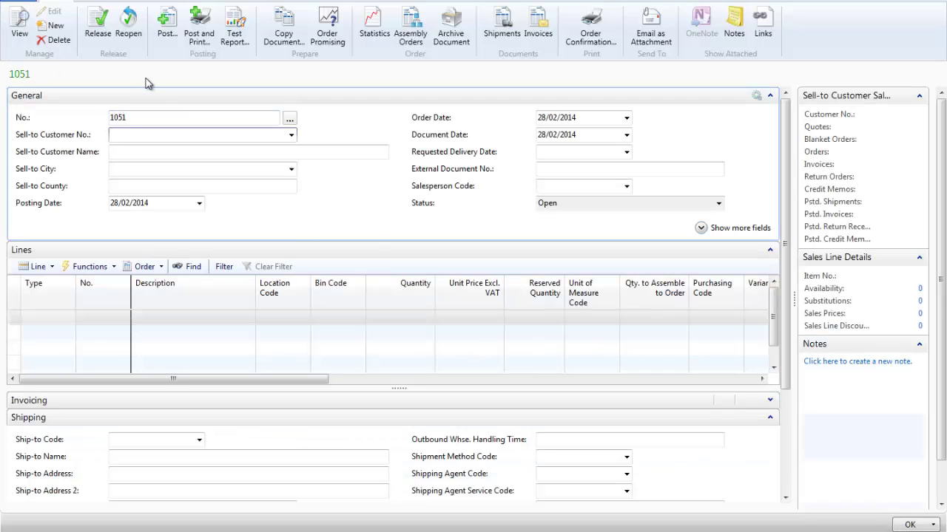
pyautogui.write('10000')
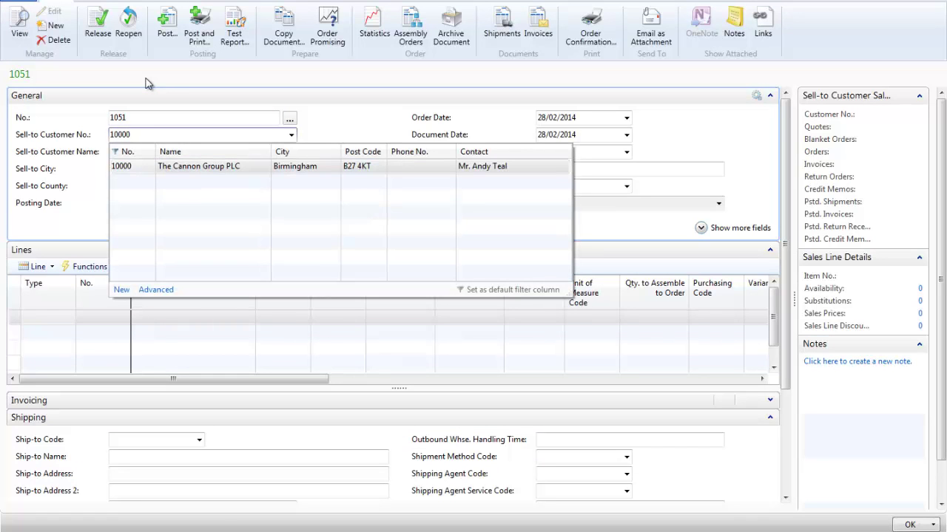
pyautogui.press('Return')
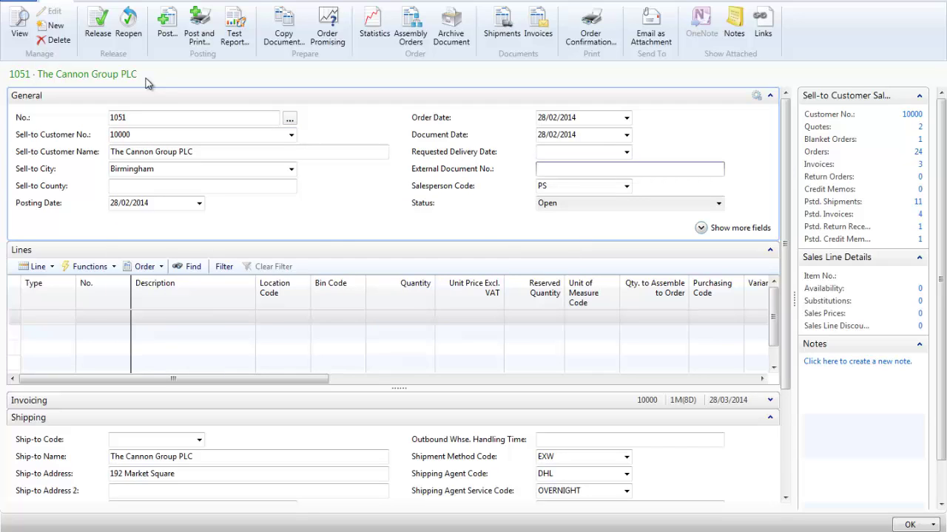
pyautogui.write('PO123432')
pyautogui.press('Return')
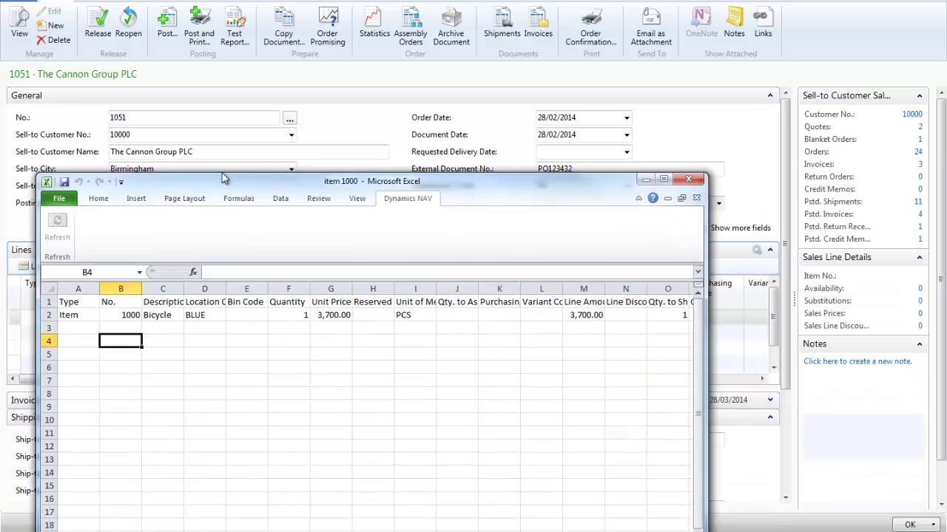
# - Copy the Bicycle row from the item 1000 workbook in Excel and paste it into the first line of the sales order
pyautogui.click(109, 293)
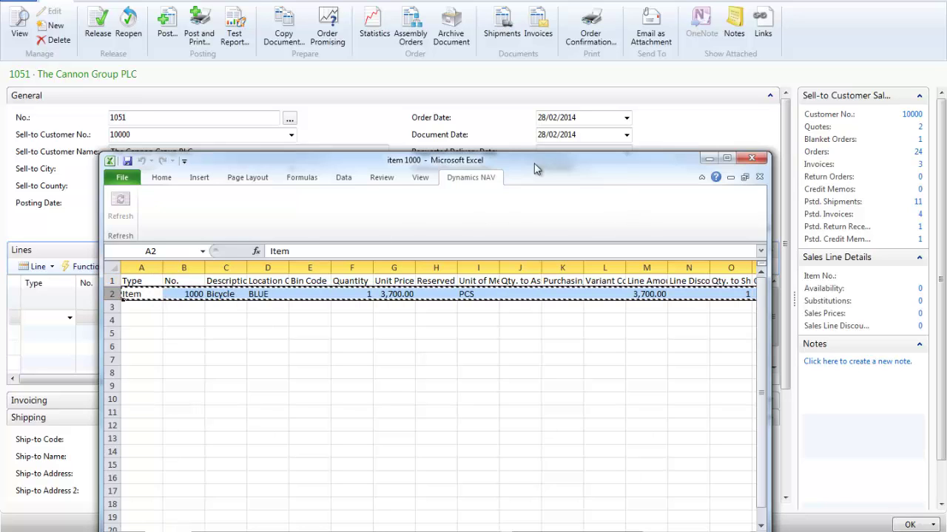
pyautogui.moveTo(538, 161); pyautogui.dragTo(919, 161)
pyautogui.click(919, 161)
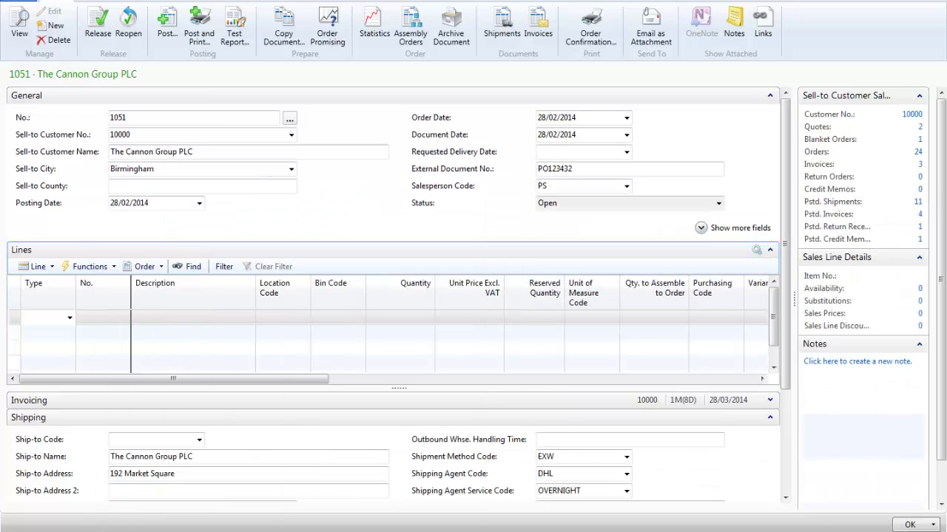
pyautogui.click(15, 324)
pyautogui.rightClick(15, 324)
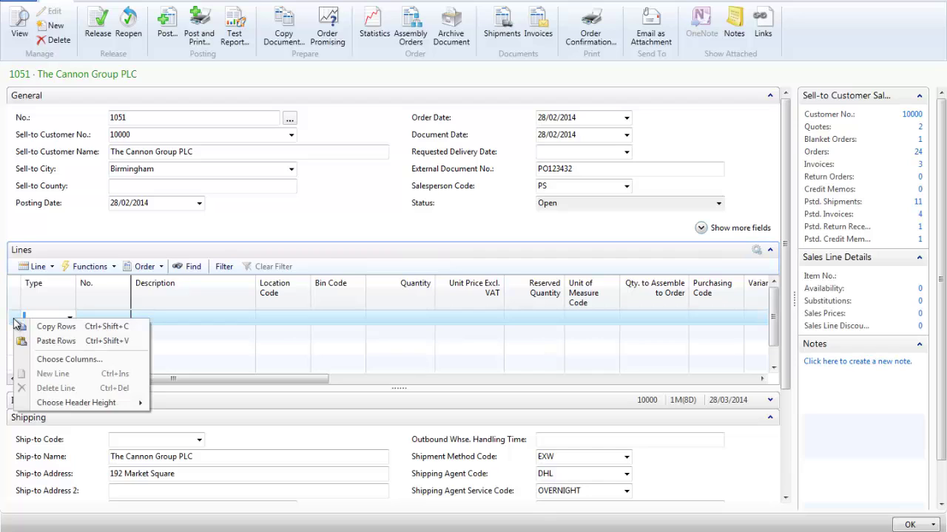
pyautogui.click(55, 341)
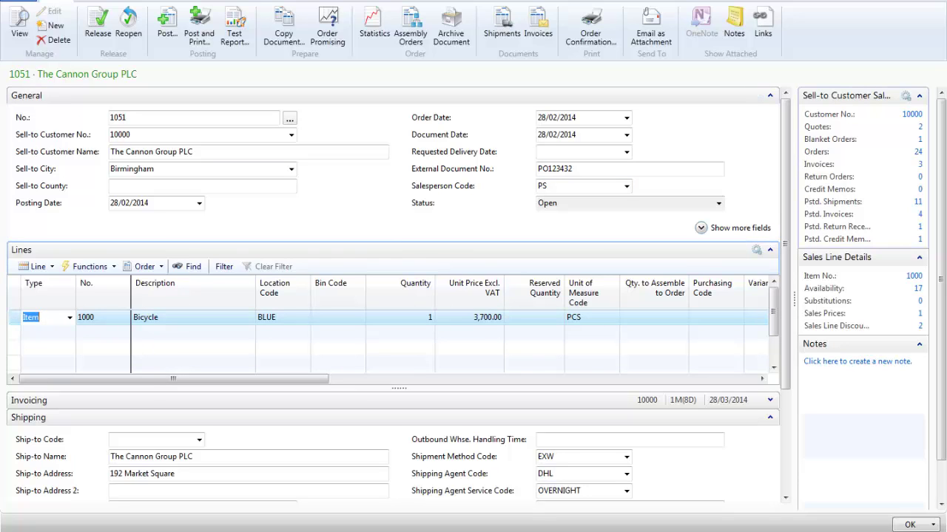